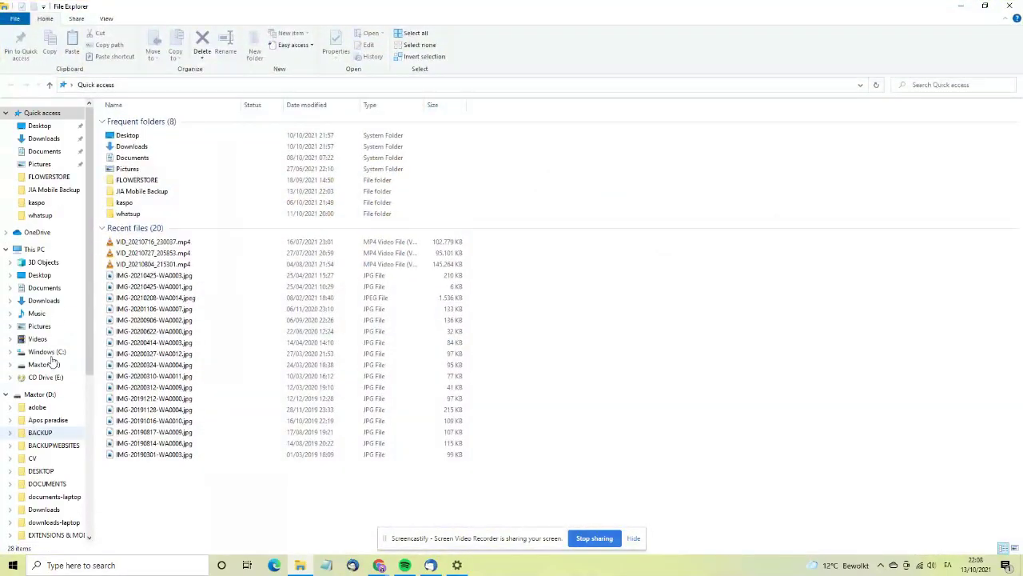
- Check the folder tree for the new drive, and inspect the entries under Disk drives in Device Manager
{"action": "scroll", "coordinate": [55, 362], "scroll_direction": "down", "scroll_amount": 5}
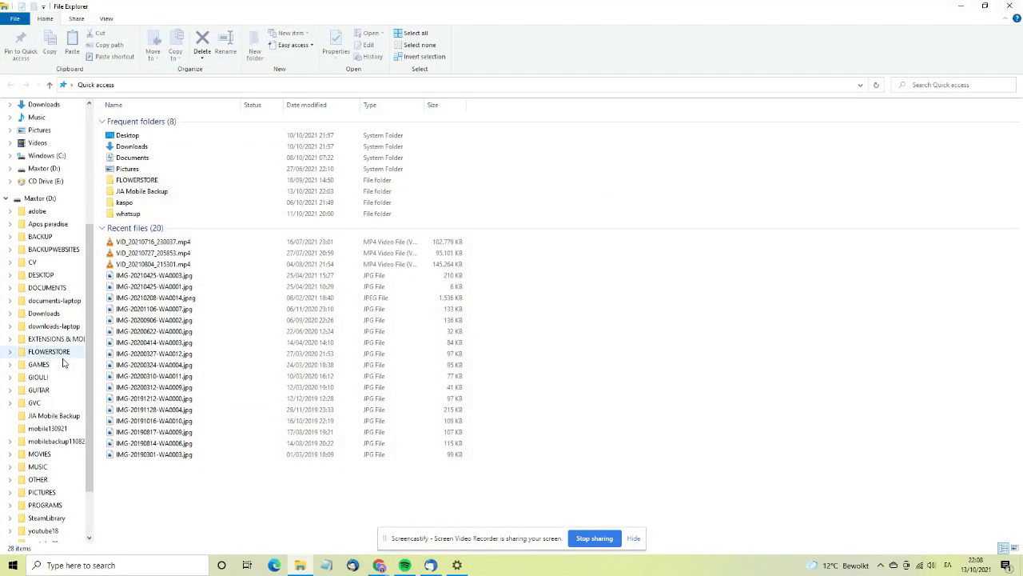
{"action": "left_click", "coordinate": [131, 566]}
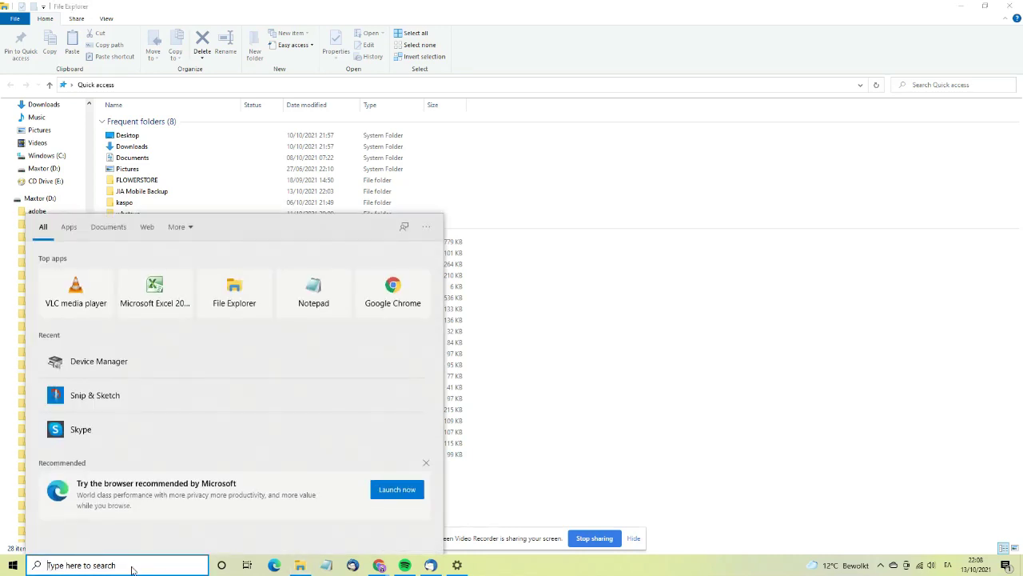
{"action": "left_click", "coordinate": [110, 369]}
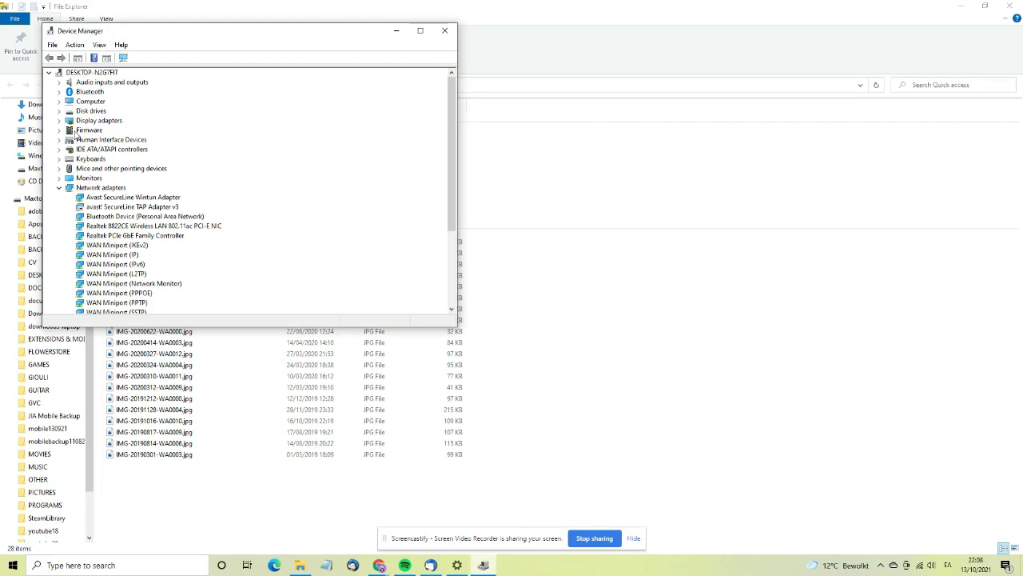
{"action": "left_click", "coordinate": [60, 111]}
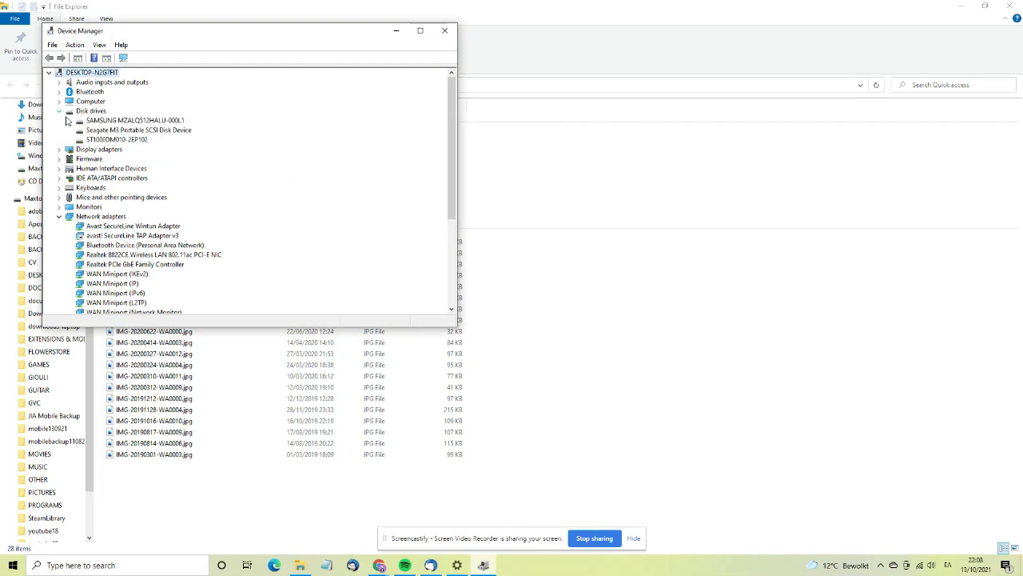
{"action": "left_click", "coordinate": [117, 121]}
{"action": "left_click", "coordinate": [119, 130]}
{"action": "left_click", "coordinate": [116, 140]}
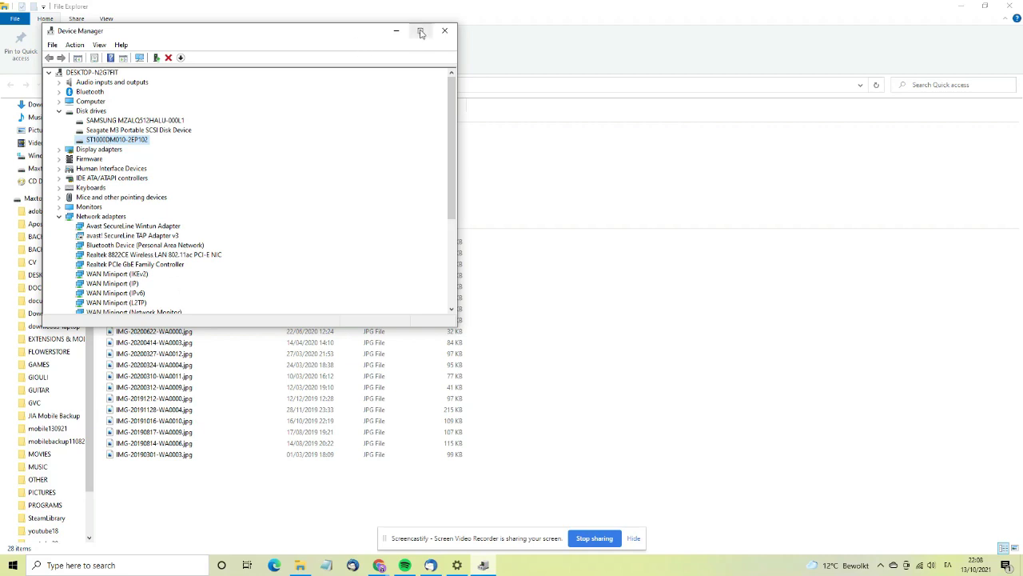
{"action": "left_click", "coordinate": [444, 31]}
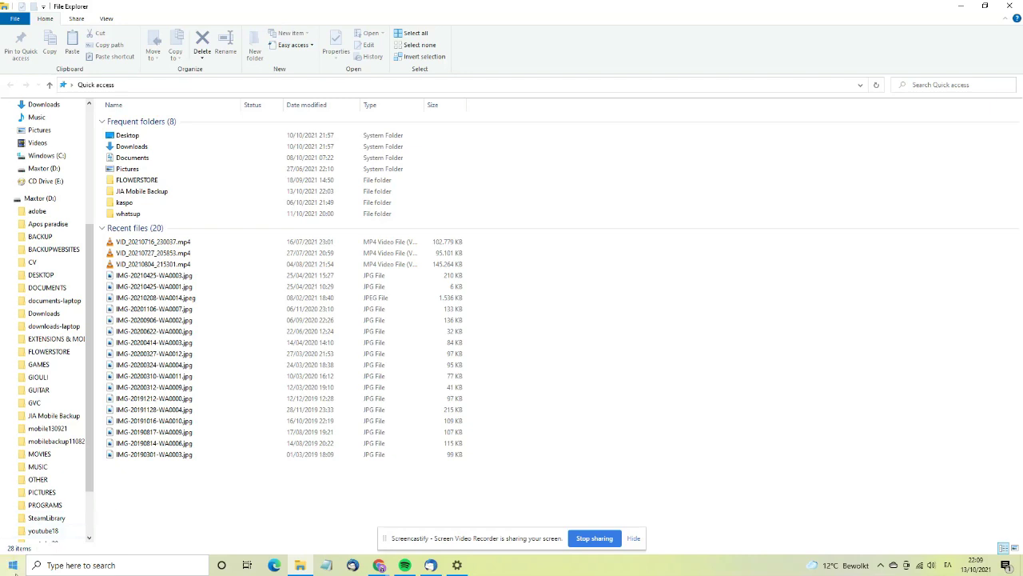
- Open the Windows search for entering a query
{"action": "left_click", "coordinate": [12, 564]}
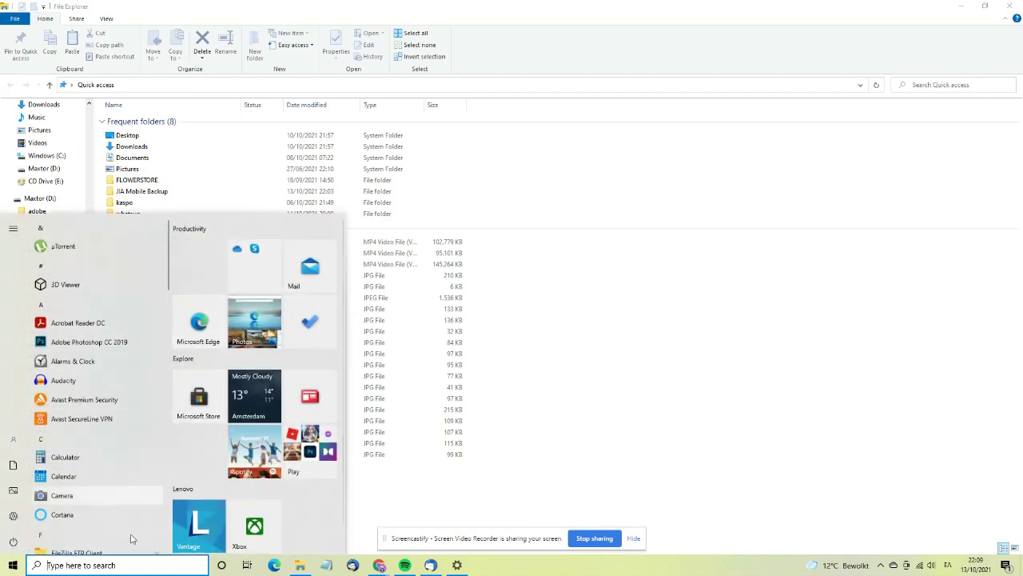
{"action": "left_click", "coordinate": [134, 564]}
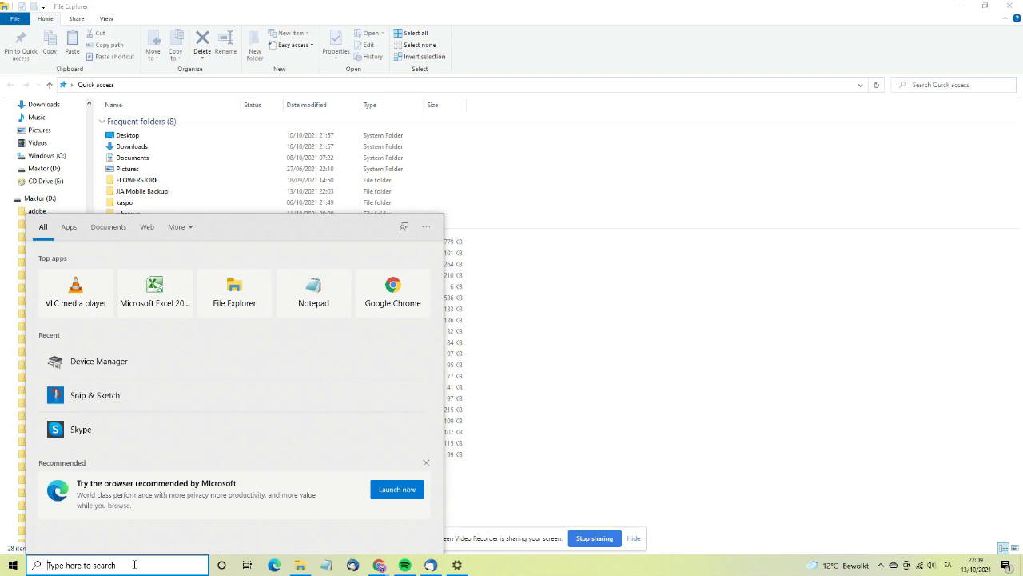
{"action": "type", "text": "ηαρδ"}
{"action": "key", "text": "BackSpace"}
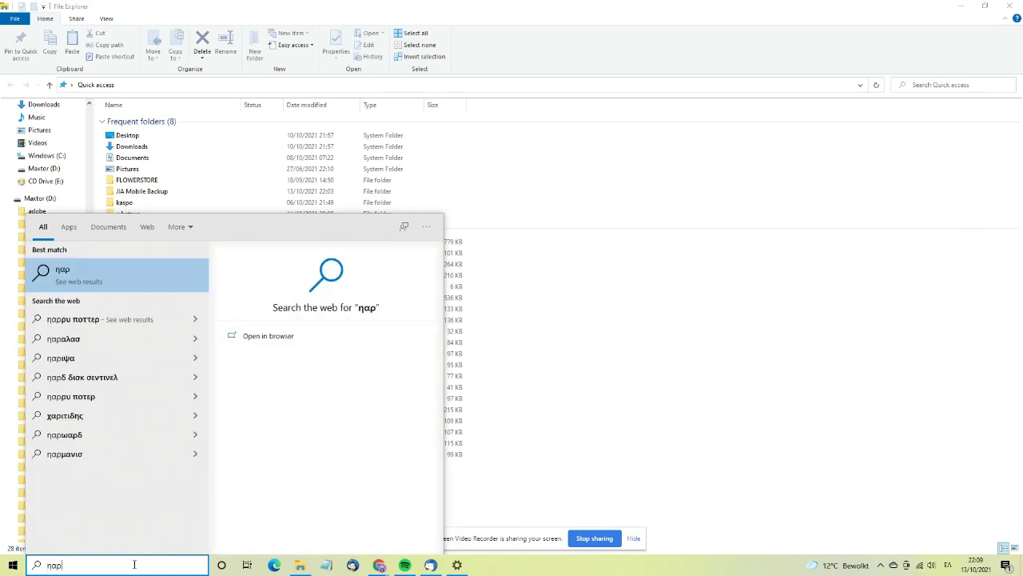
{"action": "key", "text": "BackSpace"}
{"action": "key", "text": "BackSpace"}
{"action": "key", "text": "BackSpace"}
- Change the keyboard language to English, and search Windows for "hard disk" to open Create and format hard disk partitions
{"action": "key", "text": "alt+shift"}
{"action": "type", "text": "hard"}
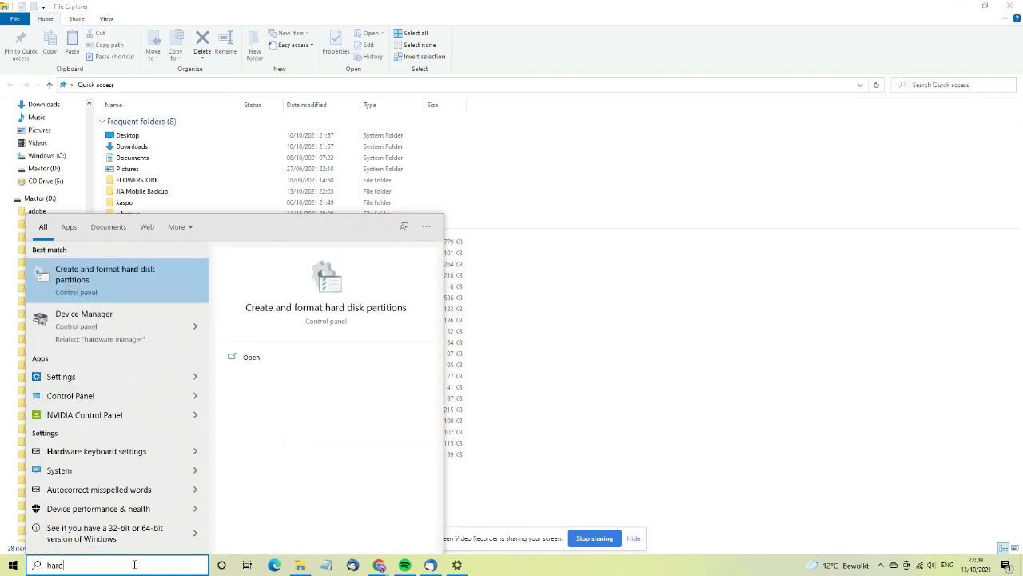
{"action": "type", "text": " disk"}
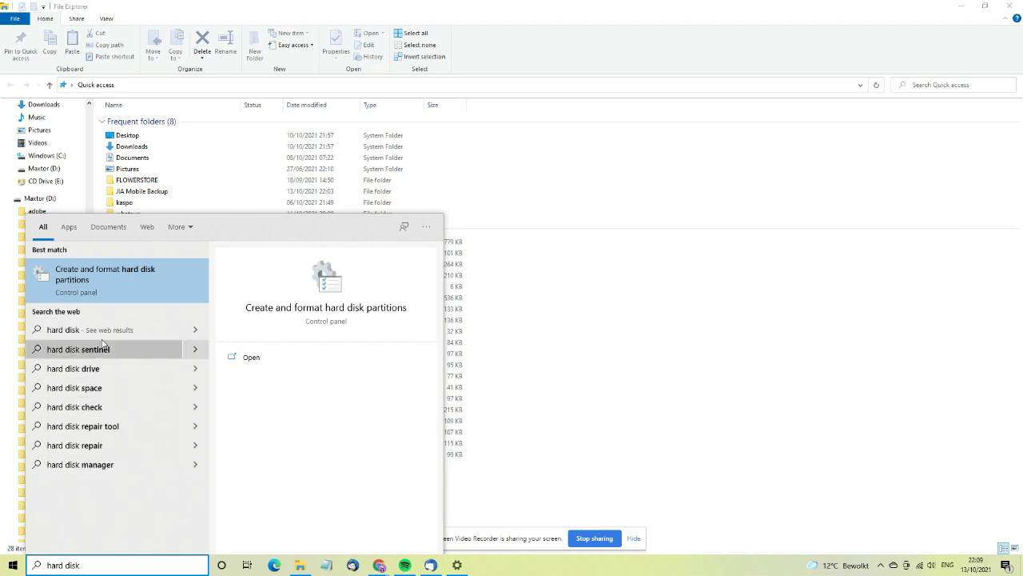
{"action": "left_click", "coordinate": [120, 278]}
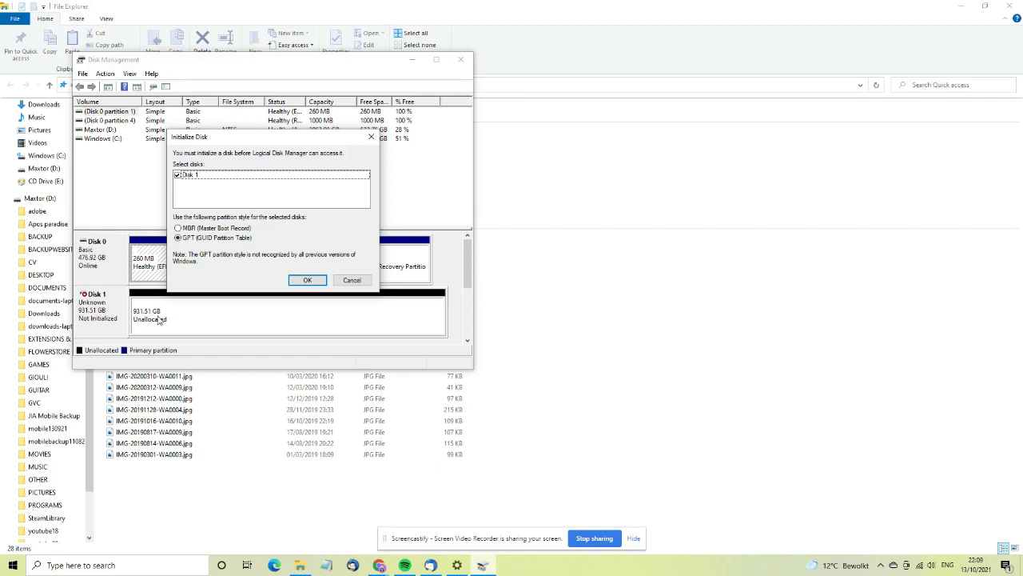
- Initialize Disk 1 as GPT and create a 953852 MB simple volume on it with drive letter F, quick-formatted as NTFS and labelled New Volume
{"action": "key", "text": "Return"}
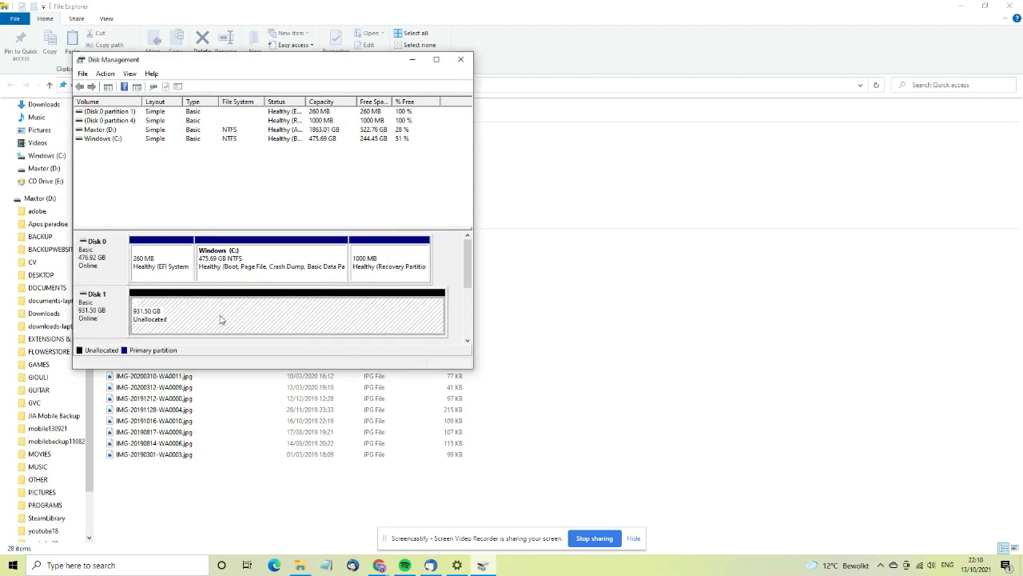
{"action": "right_click", "coordinate": [171, 317]}
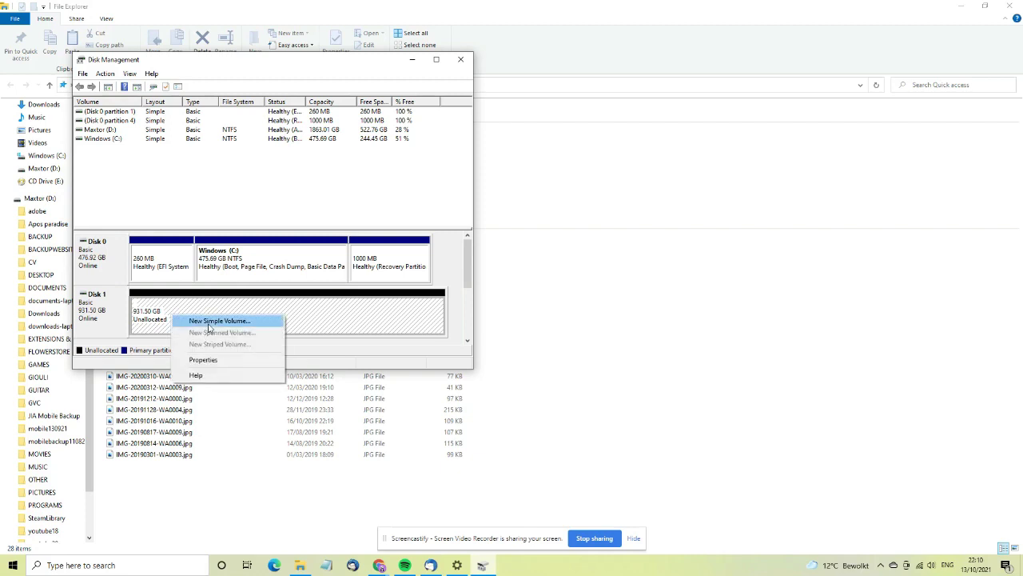
{"action": "left_click", "coordinate": [210, 321]}
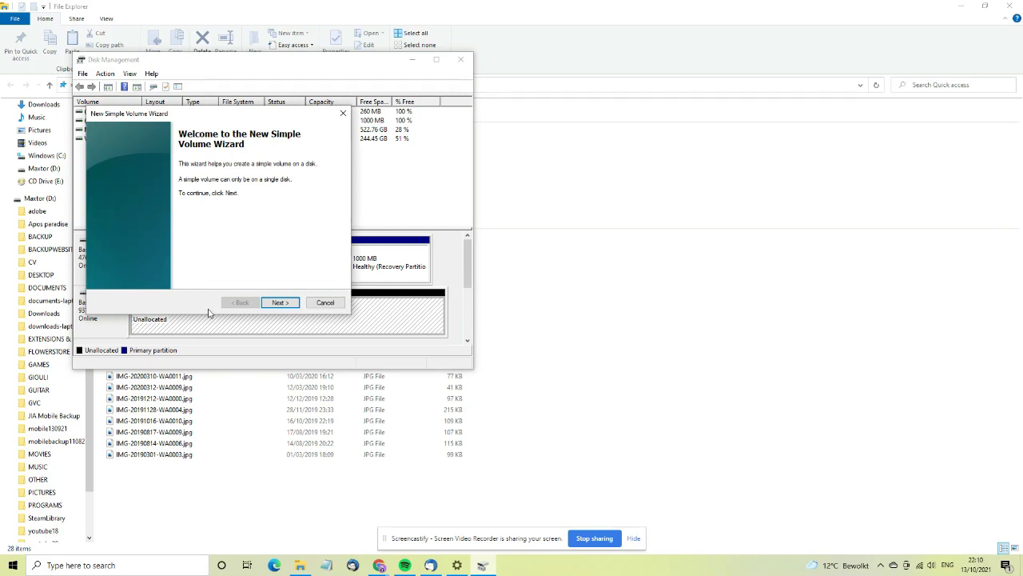
{"action": "left_click", "coordinate": [280, 303]}
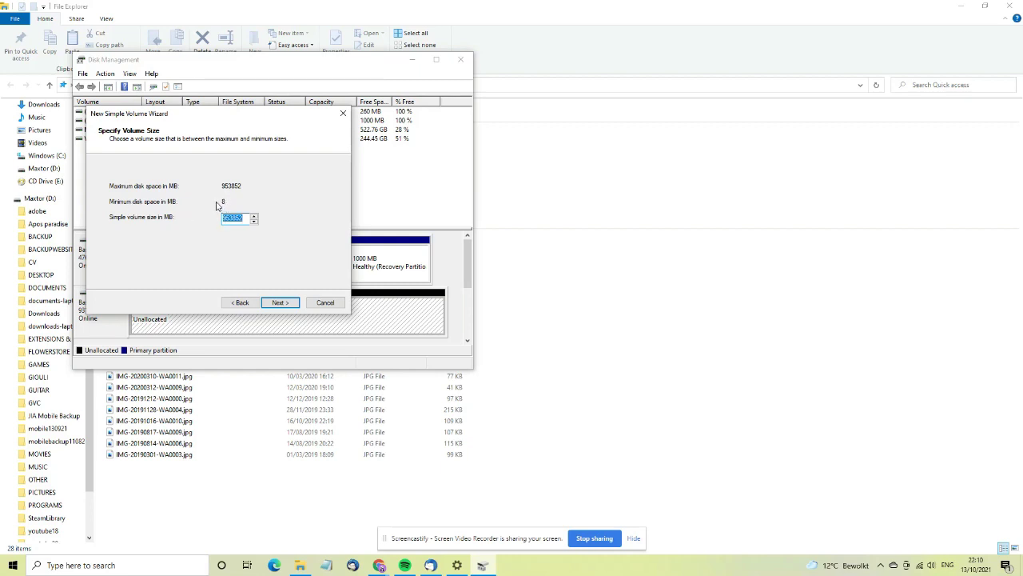
{"action": "left_click", "coordinate": [279, 303]}
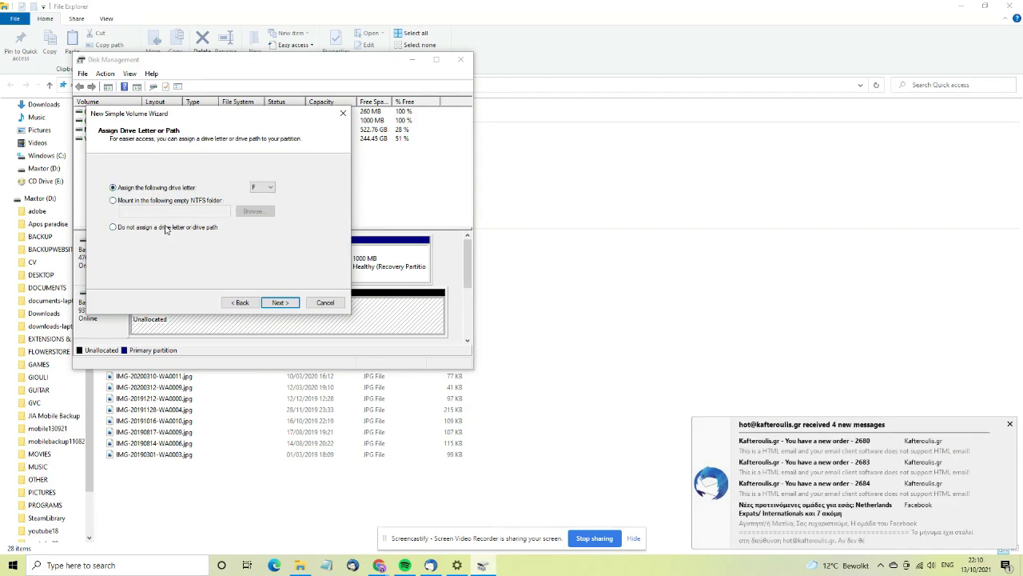
{"action": "left_click", "coordinate": [284, 302]}
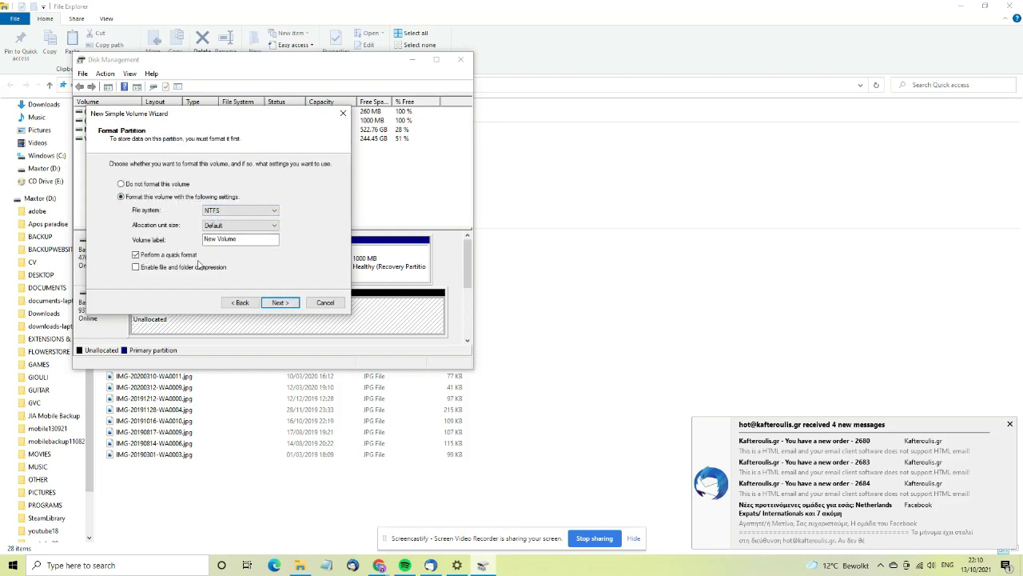
{"action": "left_click", "coordinate": [278, 303]}
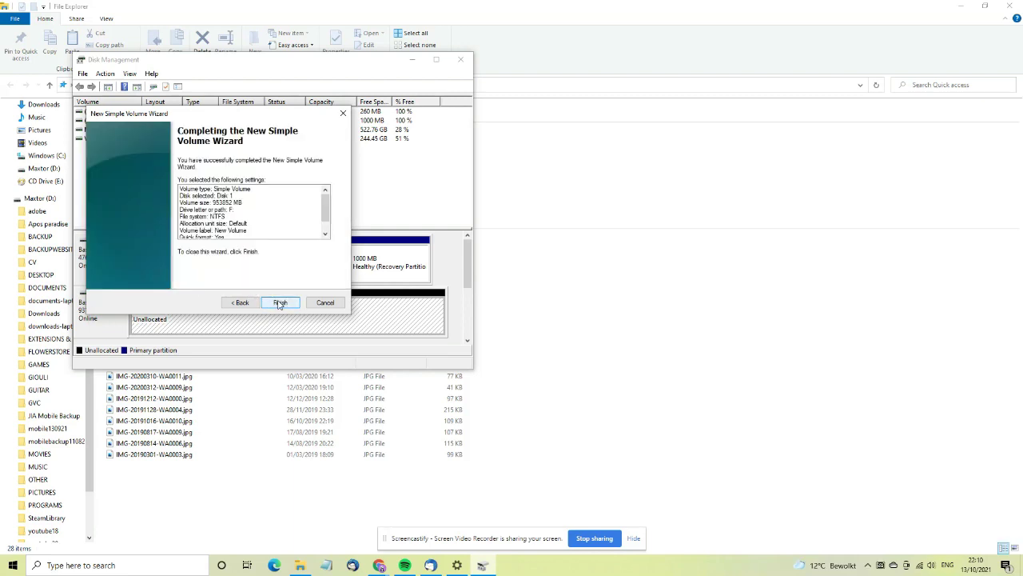
{"action": "left_click", "coordinate": [280, 303]}
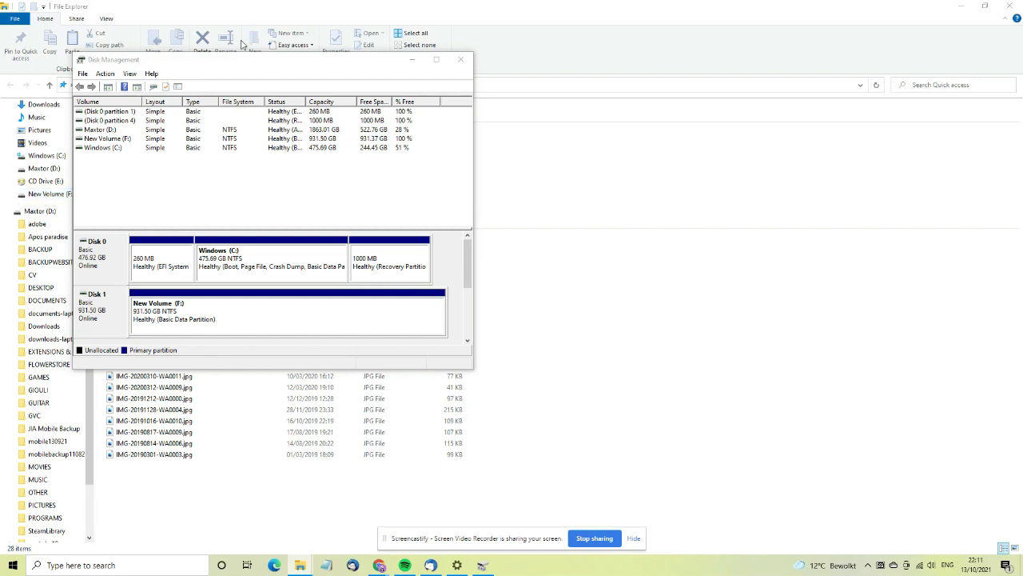
- Move the Disk Management window clear of the folder tree and examine New Volume (F:) on Disk 1
{"action": "left_click_drag", "start_coordinate": [278, 60], "coordinate": [508, 57]}
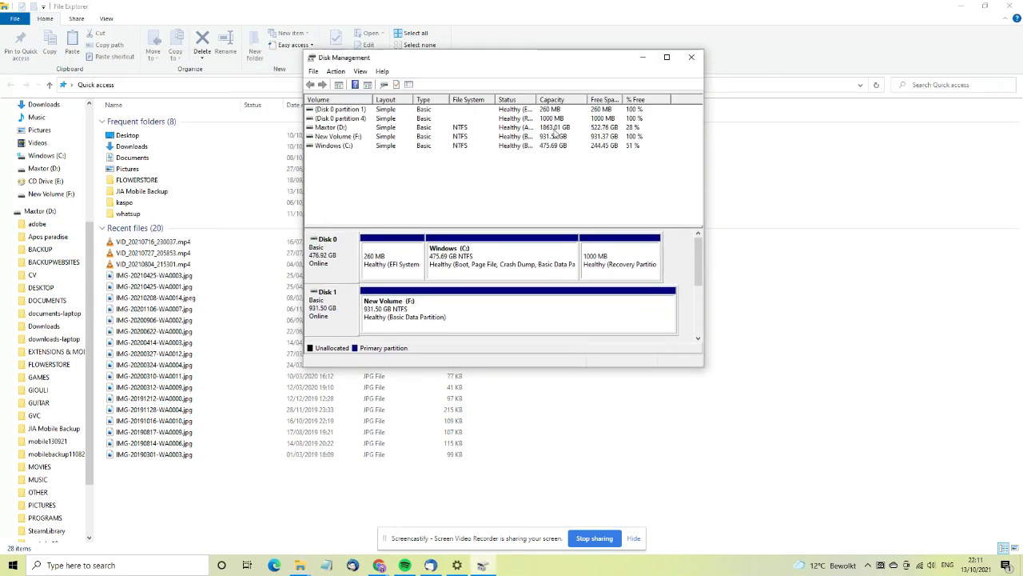
{"action": "left_click", "coordinate": [457, 312]}
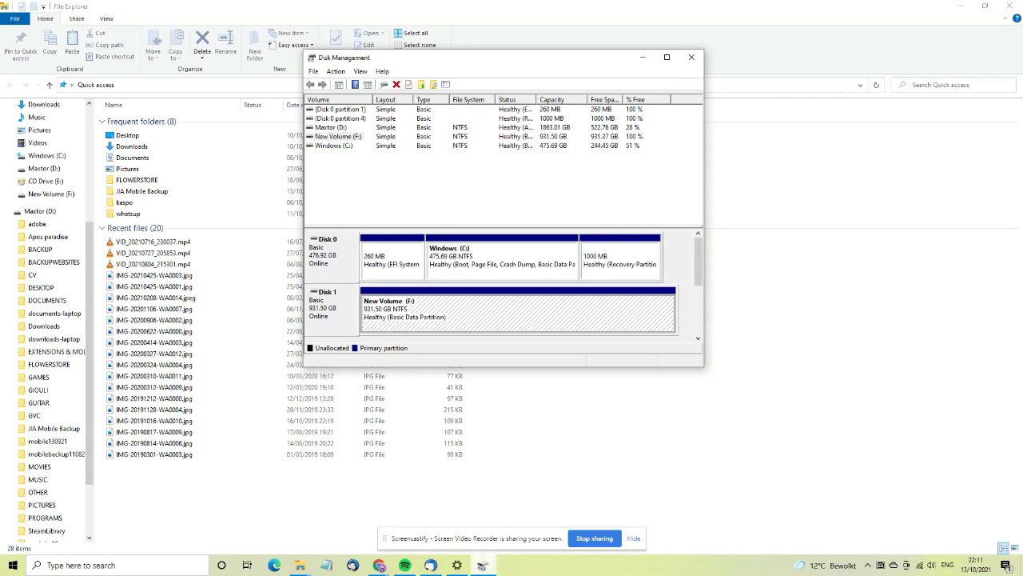
{"action": "mouse_move", "coordinate": [481, 569]}
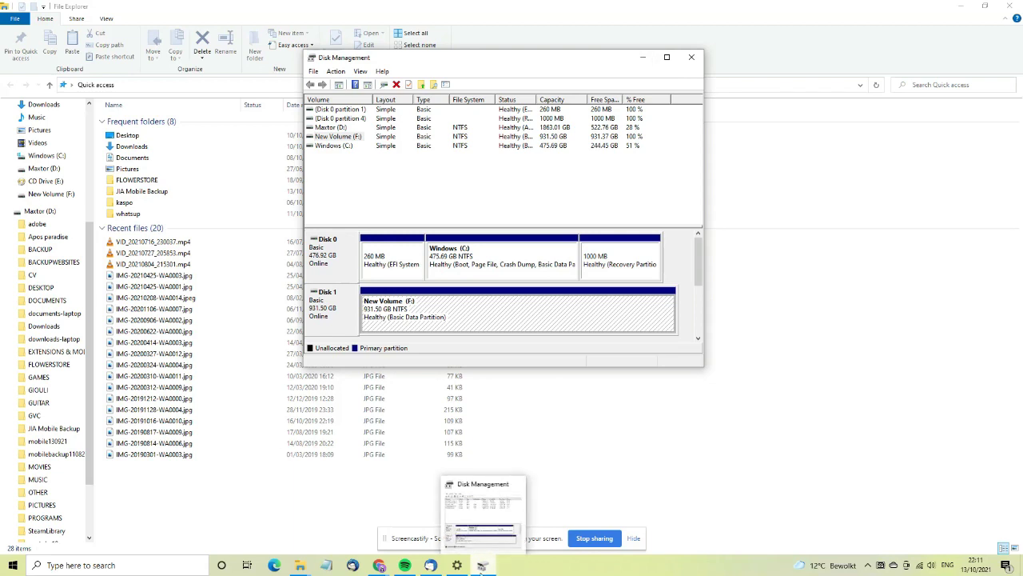
{"action": "left_click", "coordinate": [560, 538]}
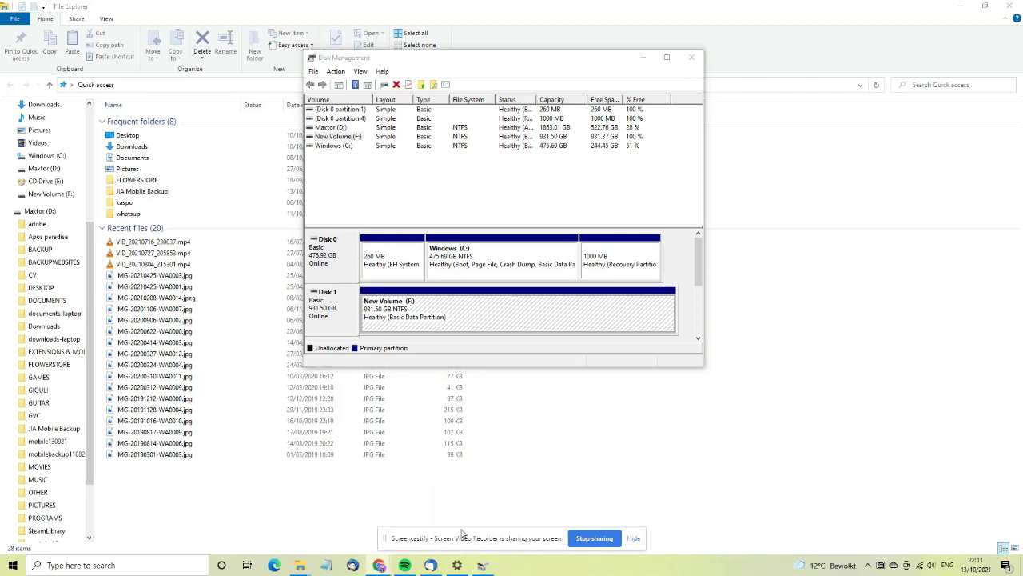